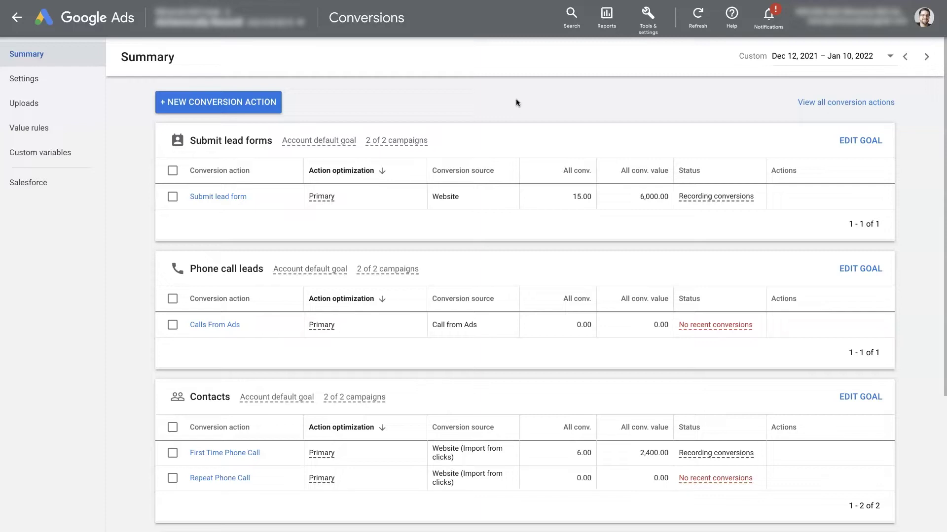
pyautogui.click(517, 101)
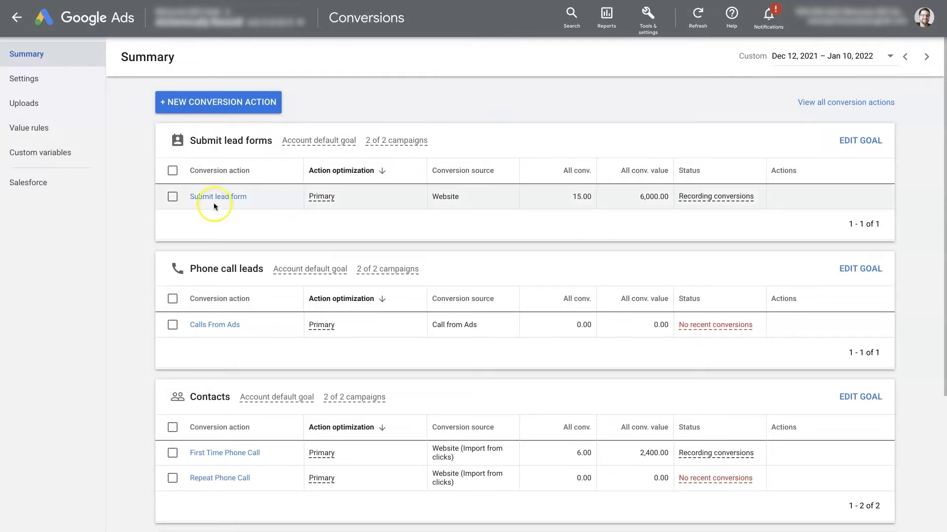
pyautogui.click(232, 202)
pyautogui.click(241, 202)
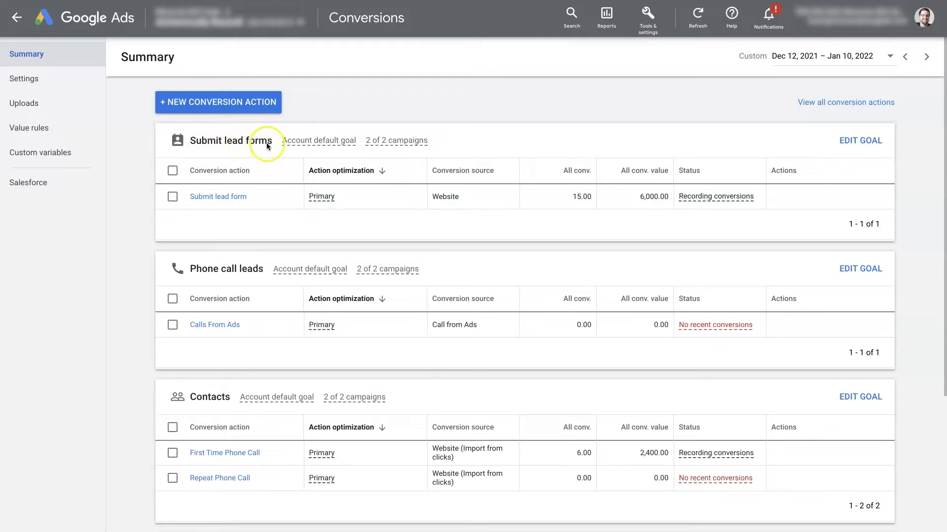
# Step: Start a new website conversion action and set its goal category to Submit lead form
pyautogui.click(241, 101)
pyautogui.click(247, 190)
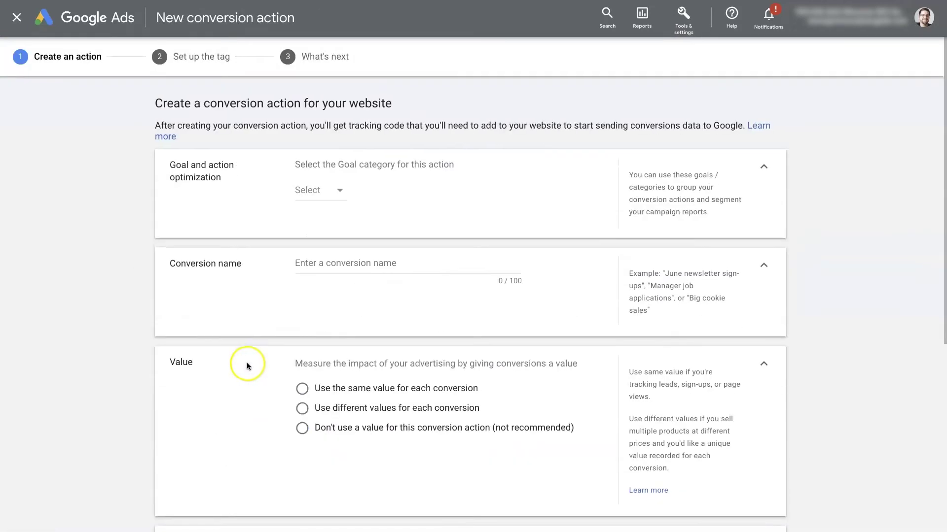
pyautogui.click(311, 193)
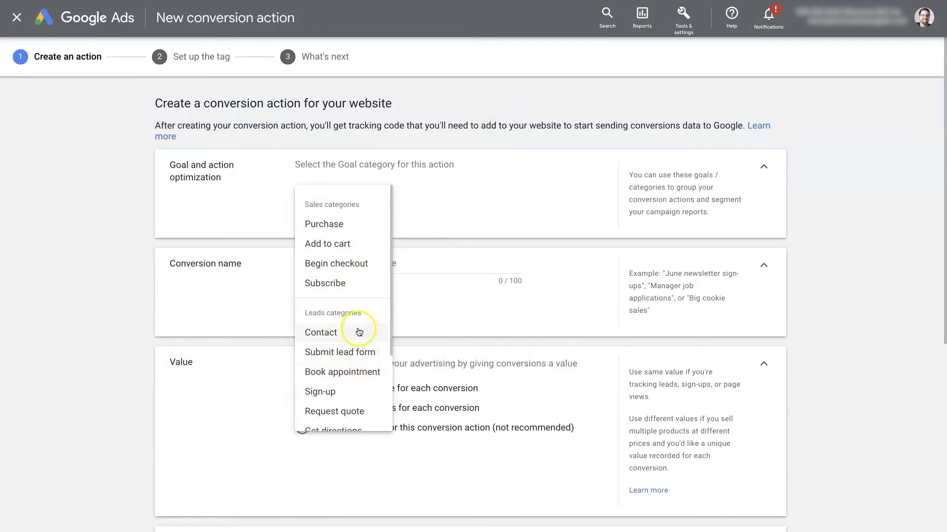
pyautogui.click(359, 351)
pyautogui.scroll(-1, 443, 222)
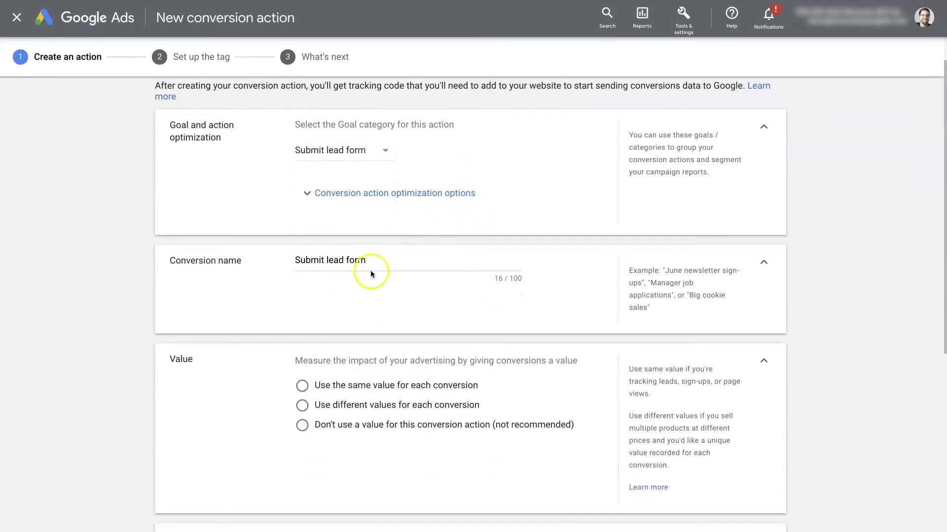
# Step: Use the same value for each conversion and set it to 400 US dollars
pyautogui.scroll(-4, 363, 286)
pyautogui.click(303, 182)
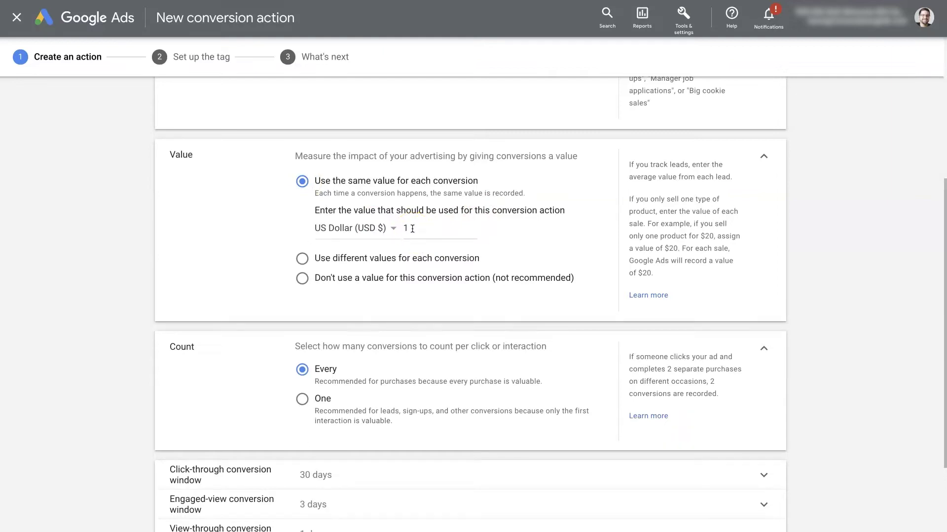
pyautogui.doubleClick(412, 229)
pyautogui.write('400')
pyautogui.click(833, 218)
# Step: Set the conversion count to One and cancel the new conversion action without creating it
pyautogui.scroll(-2, 403, 289)
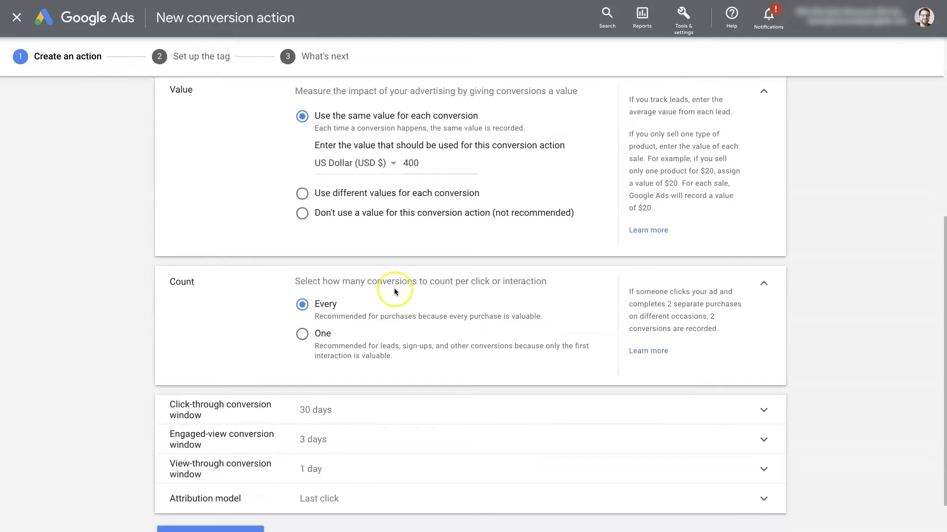
pyautogui.click(301, 335)
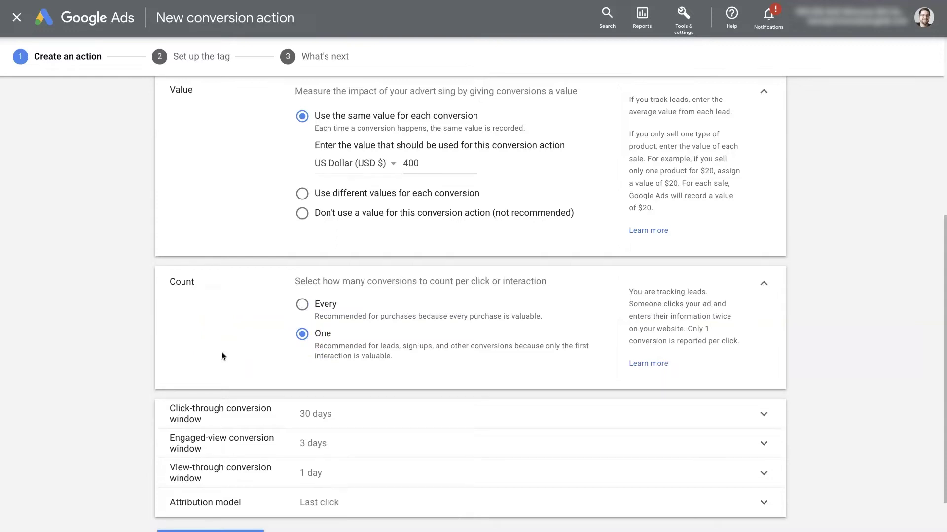
pyautogui.scroll(-2, 244, 324)
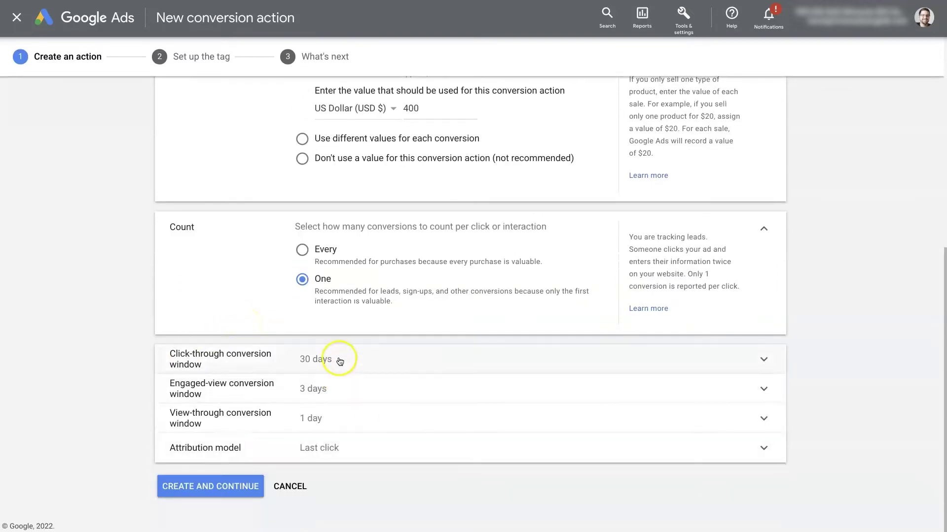
pyautogui.click(291, 487)
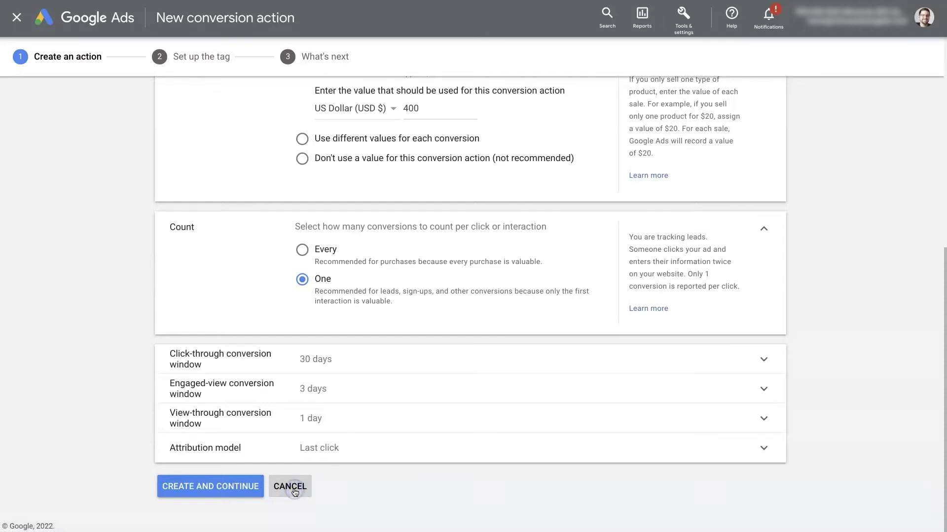
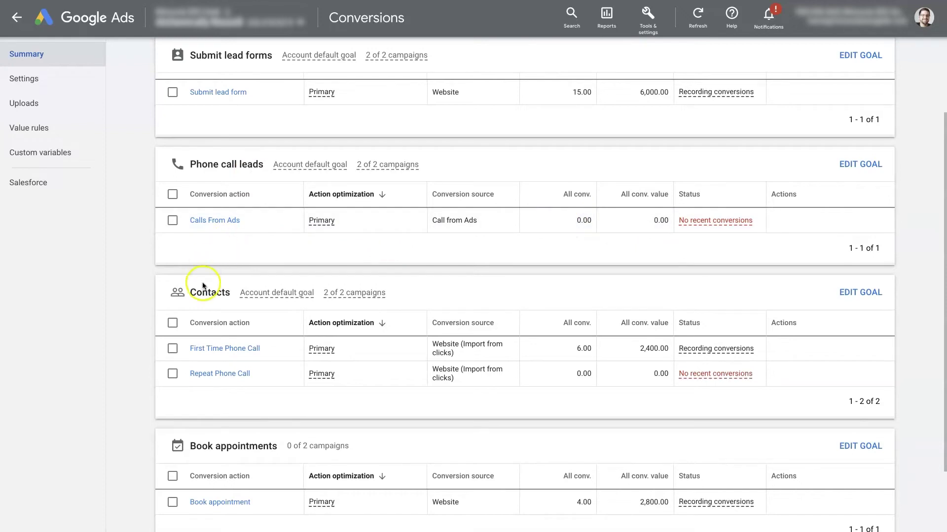
# Step: Examine the phone call, contact and book appointment conversion actions with their conversions and values in the conversions summary
pyautogui.scroll(-1, 202, 284)
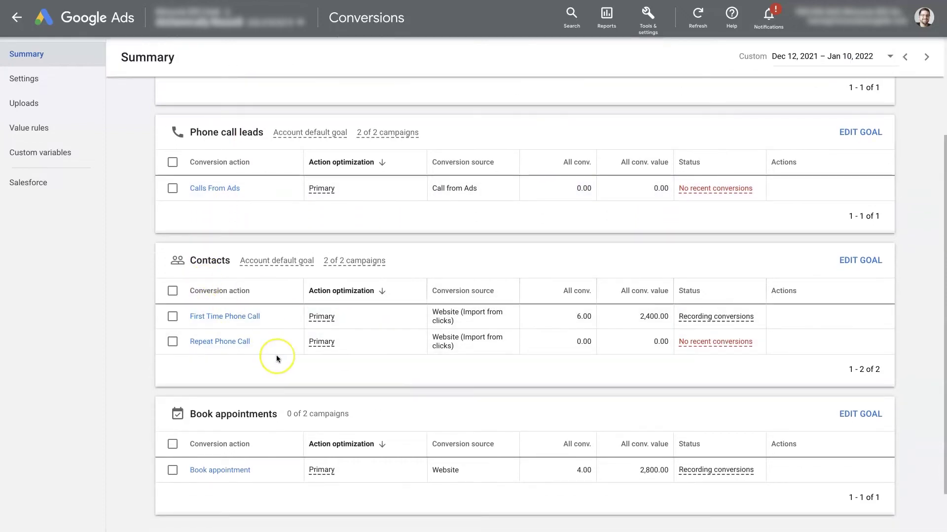
pyautogui.scroll(1, 276, 359)
pyautogui.scroll(-1, 276, 358)
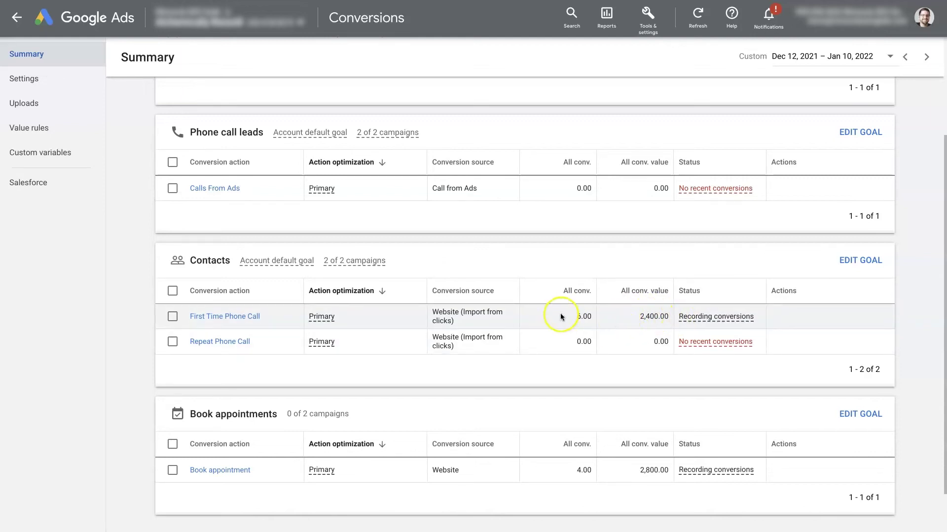
pyautogui.scroll(-1, 591, 318)
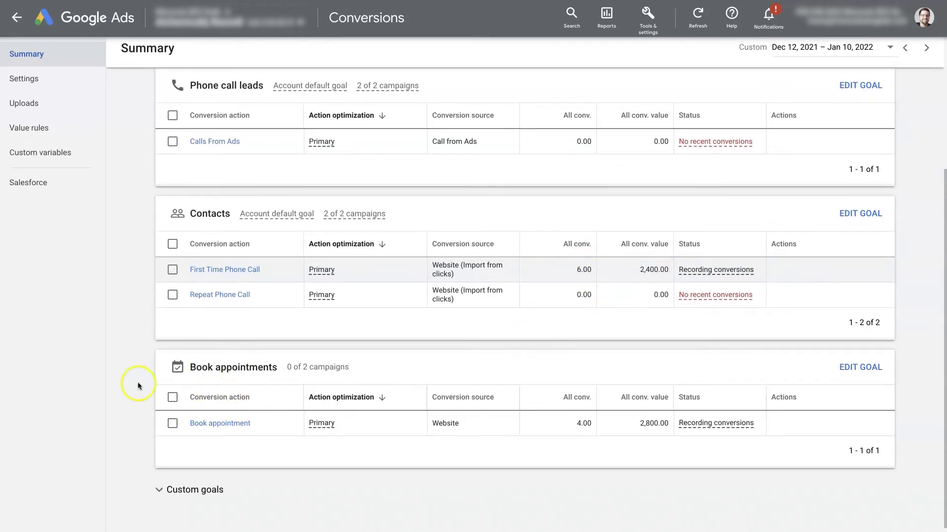
pyautogui.scroll(-1, 132, 408)
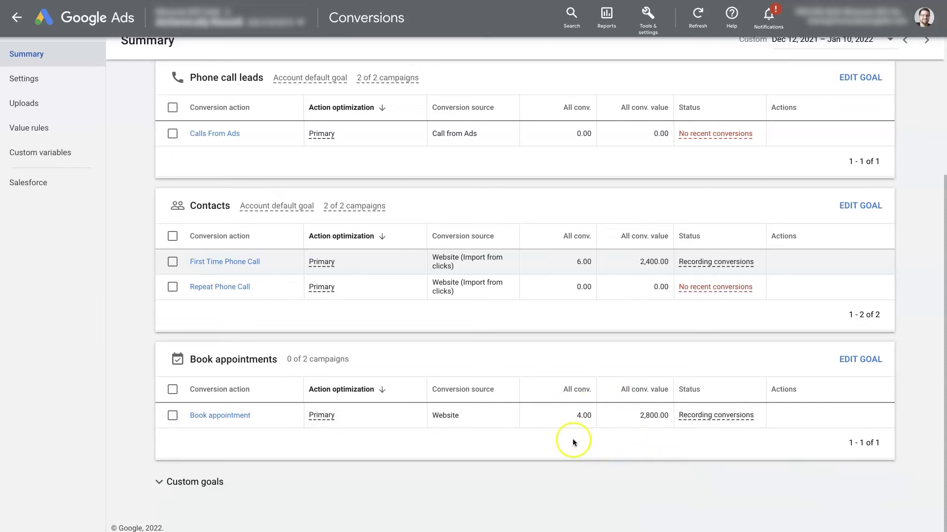
pyautogui.scroll(1, 564, 443)
pyautogui.scroll(4, 563, 441)
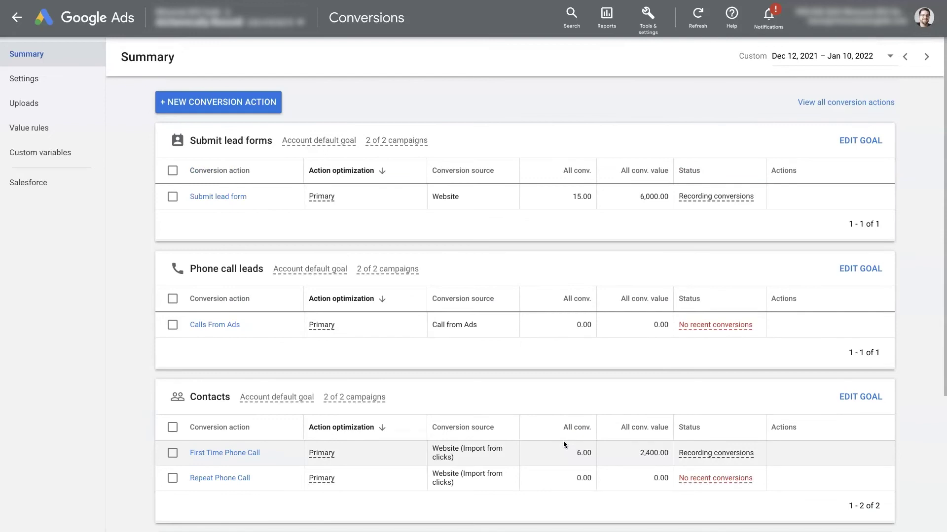
pyautogui.click(465, 145)
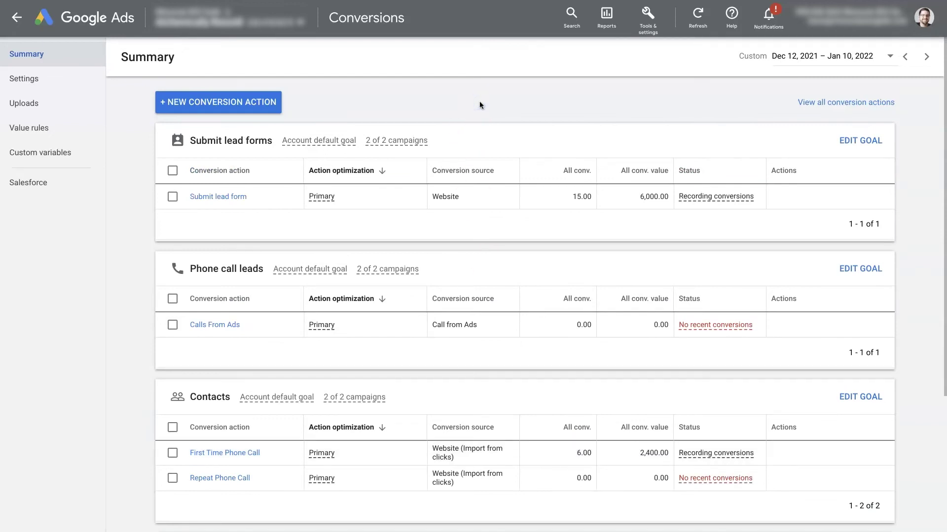
# Step: Start a new conversion action to review the kinds of conversions that can be tracked, and exit without creating it
pyautogui.click(230, 103)
pyautogui.click(423, 284)
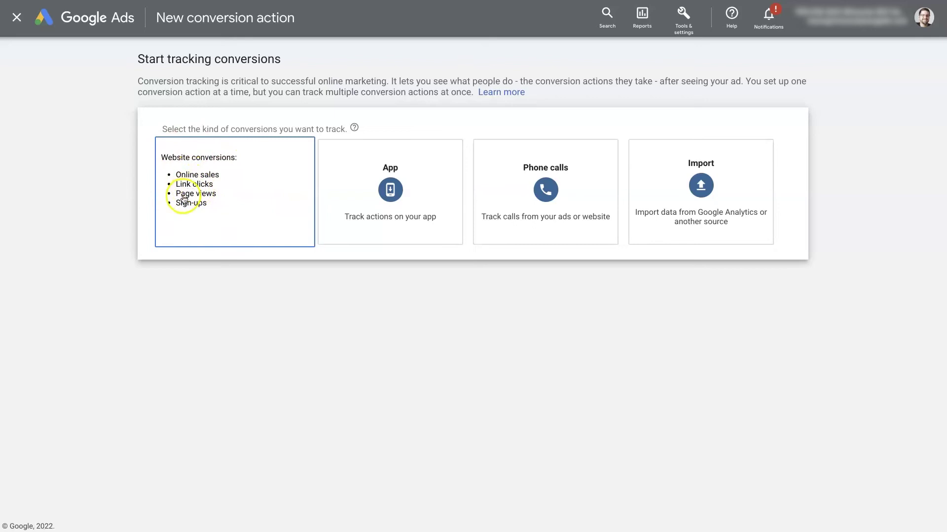
pyautogui.click(224, 203)
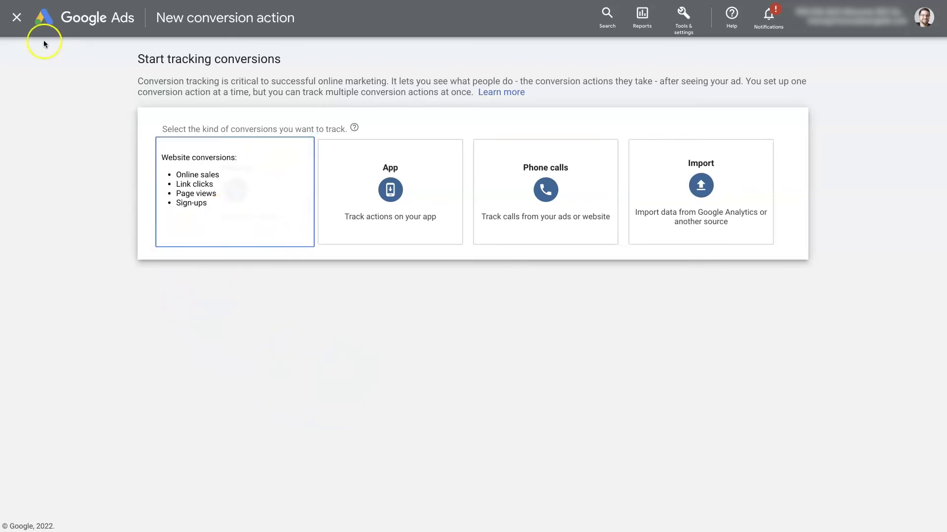
pyautogui.click(17, 17)
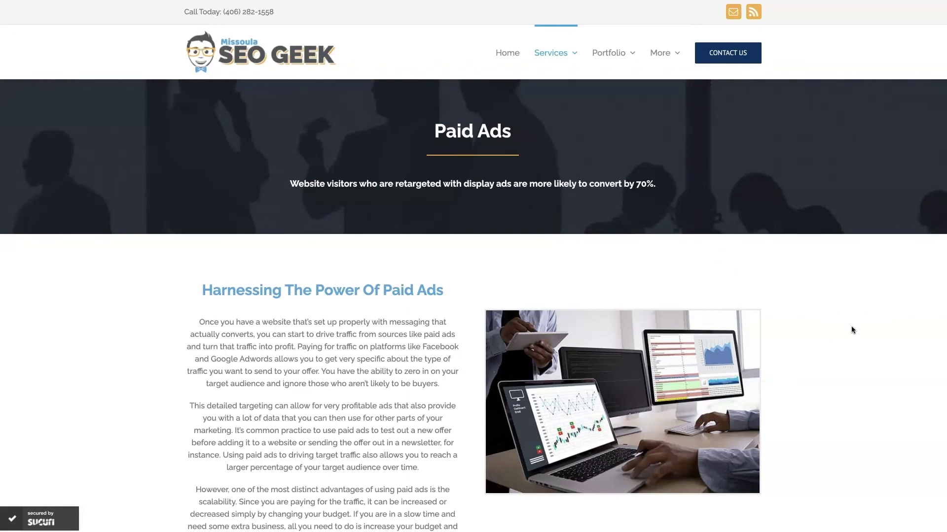
# Step: Look through the Missoula SEO Geek website's Paid Ads page down to the Google Ads section and client reviews
pyautogui.scroll(-15, 838, 365)
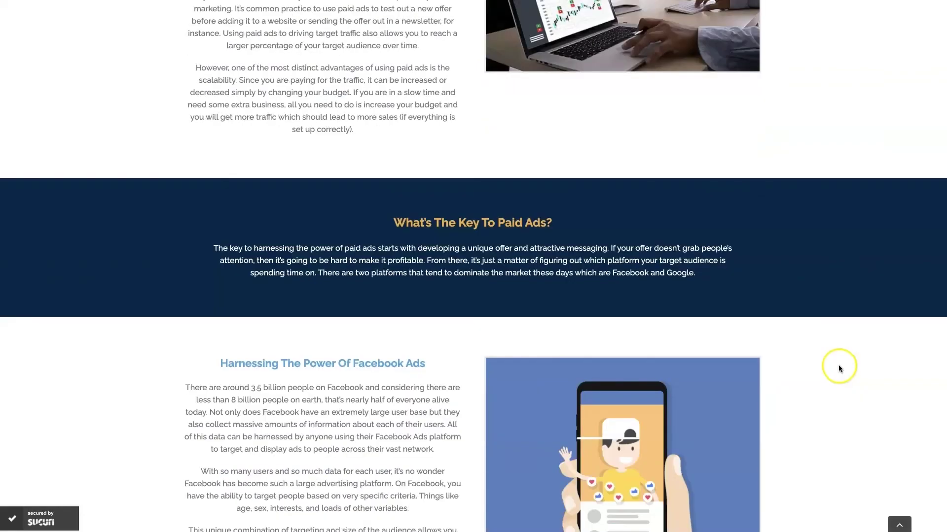
pyautogui.scroll(-4, 839, 368)
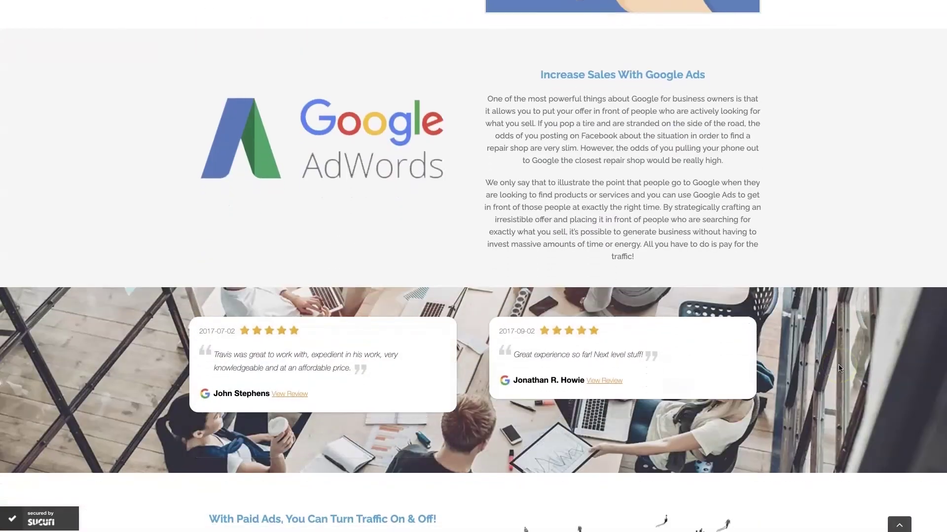
pyautogui.scroll(1, 840, 369)
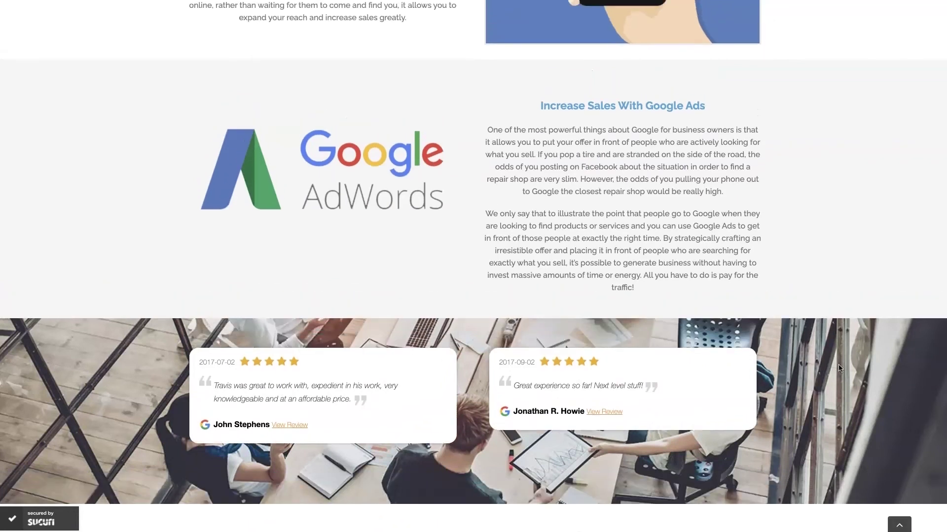